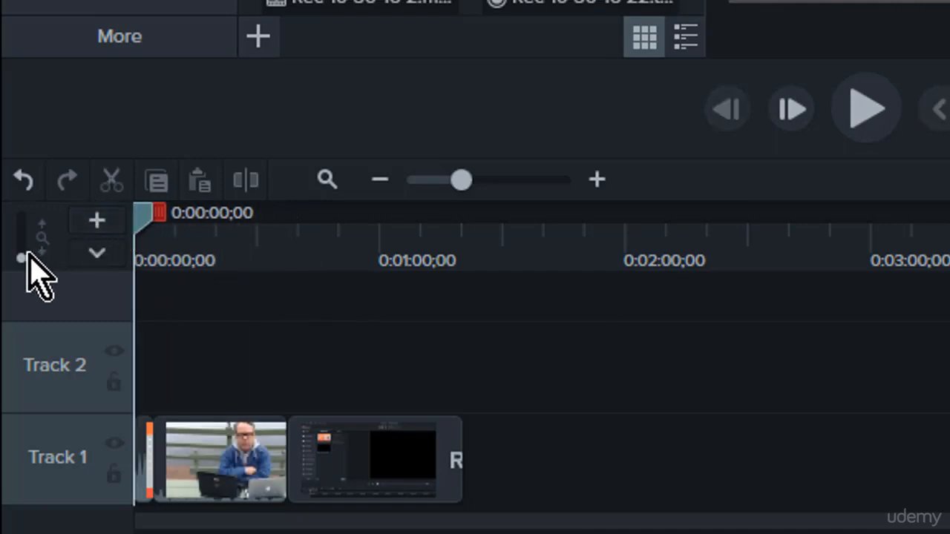
- Enlarge the timeline tracks and time scale, and place the playhead at the start of the Rec 10-30-16 22 screen clip
{"action": "left_click_drag", "start_coordinate": [21, 258], "coordinate": [21, 248]}
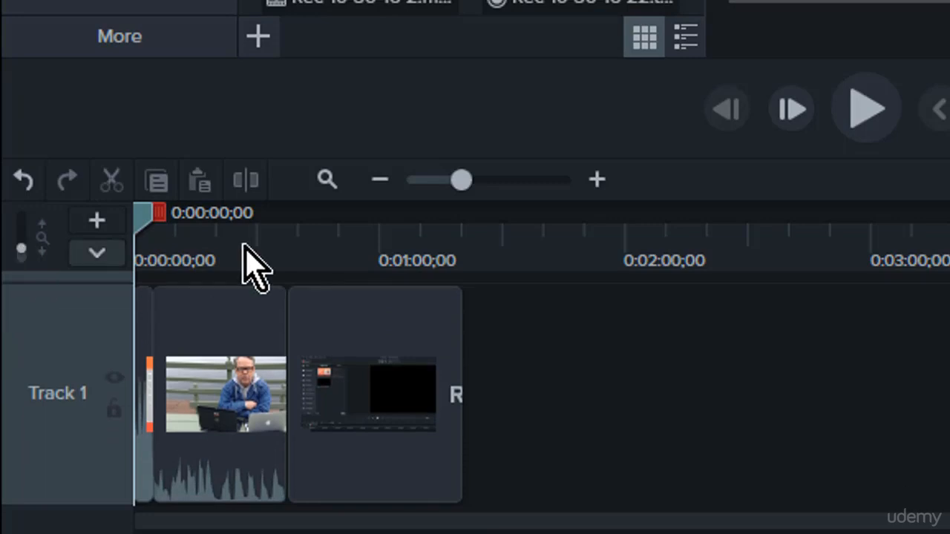
{"action": "left_click_drag", "start_coordinate": [455, 186], "coordinate": [481, 197]}
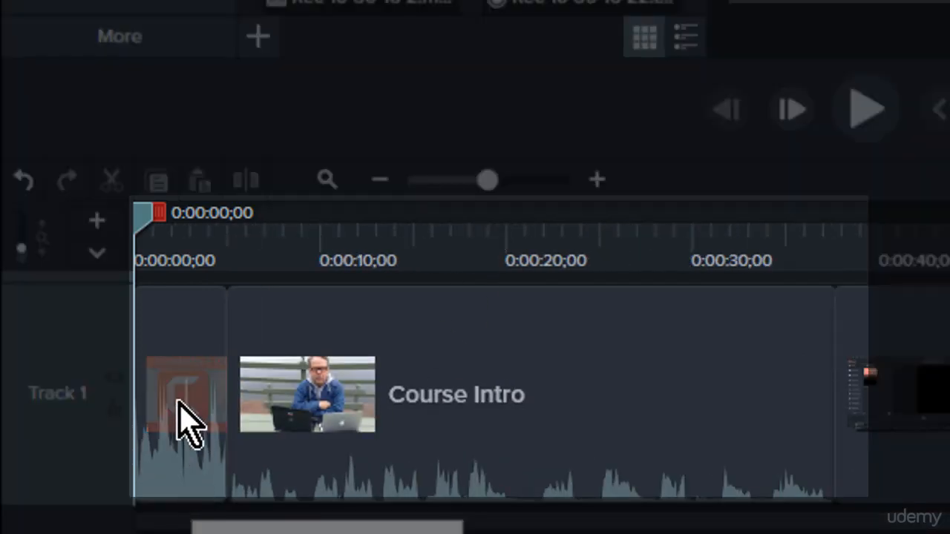
{"action": "left_click_drag", "start_coordinate": [141, 219], "coordinate": [850, 277]}
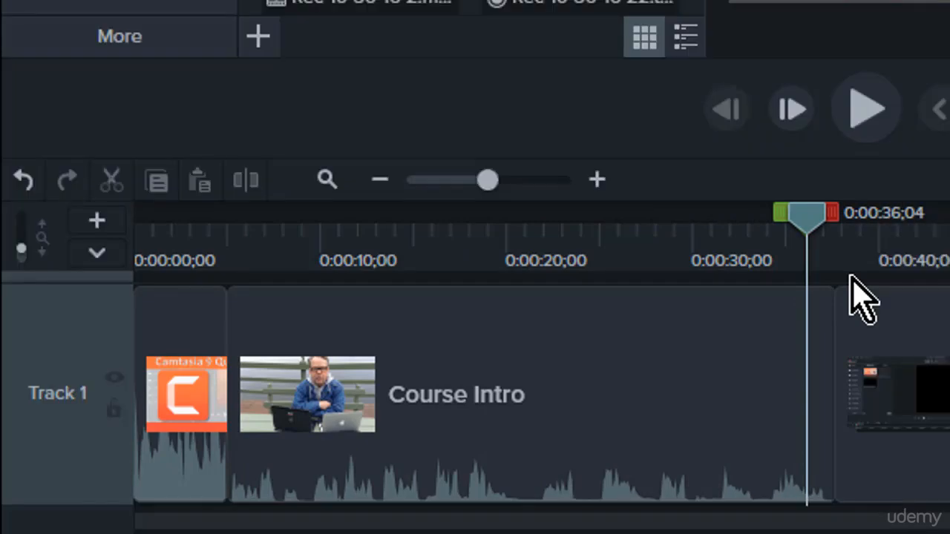
{"action": "mouse_move", "coordinate": [850, 276]}
{"action": "left_mouse_down"}
{"action": "mouse_move", "coordinate": [529, 380]}
{"action": "mouse_move", "coordinate": [501, 407]}
{"action": "mouse_move", "coordinate": [611, 412]}
{"action": "mouse_move", "coordinate": [559, 418]}
{"action": "left_mouse_up"}
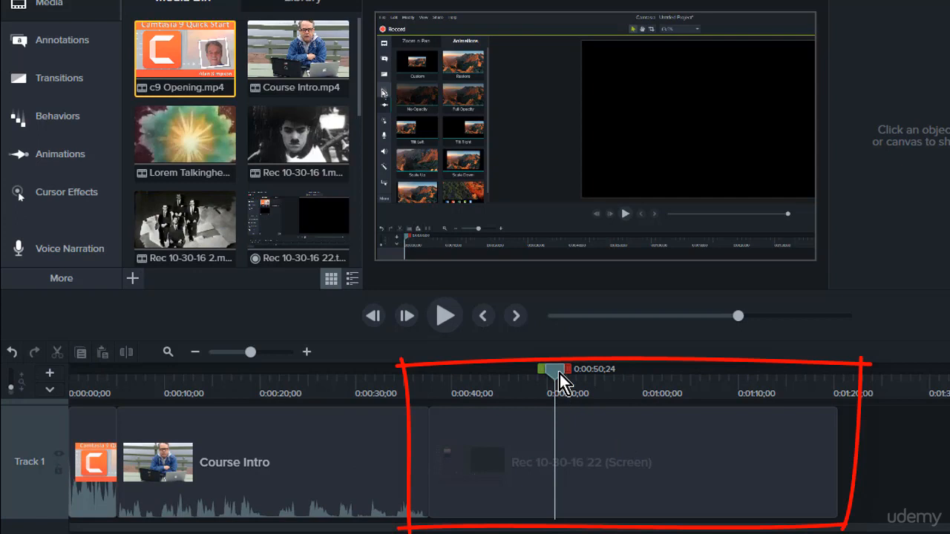
{"action": "left_click_drag", "start_coordinate": [560, 374], "coordinate": [539, 382]}
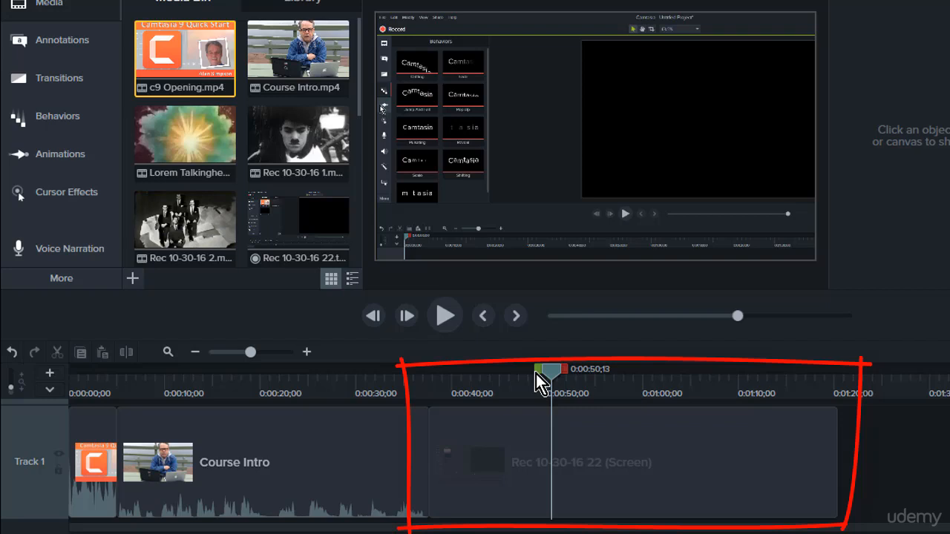
{"action": "left_click_drag", "start_coordinate": [536, 373], "coordinate": [435, 374]}
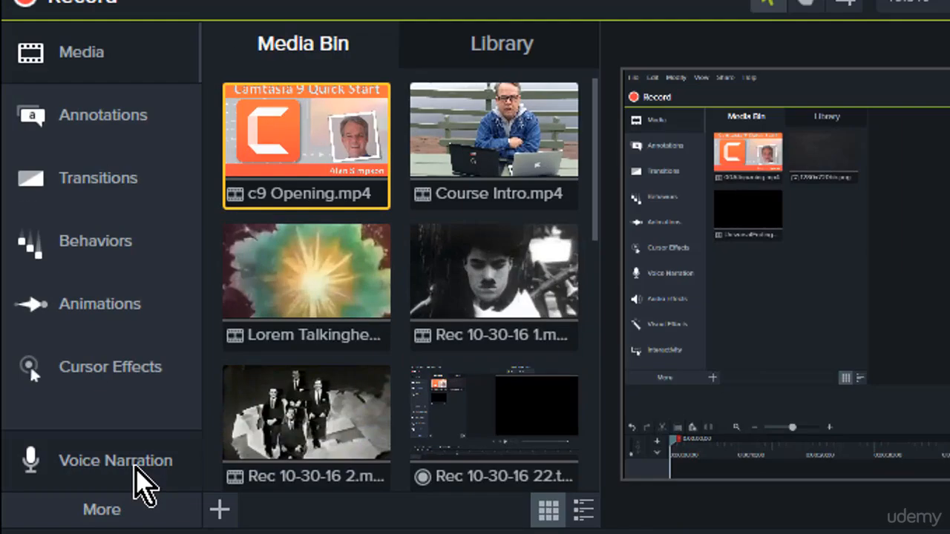
- Set up voice narration with the Yeti Stereo microphone and turn on automatic microphone levelling
{"action": "left_click", "coordinate": [82, 253]}
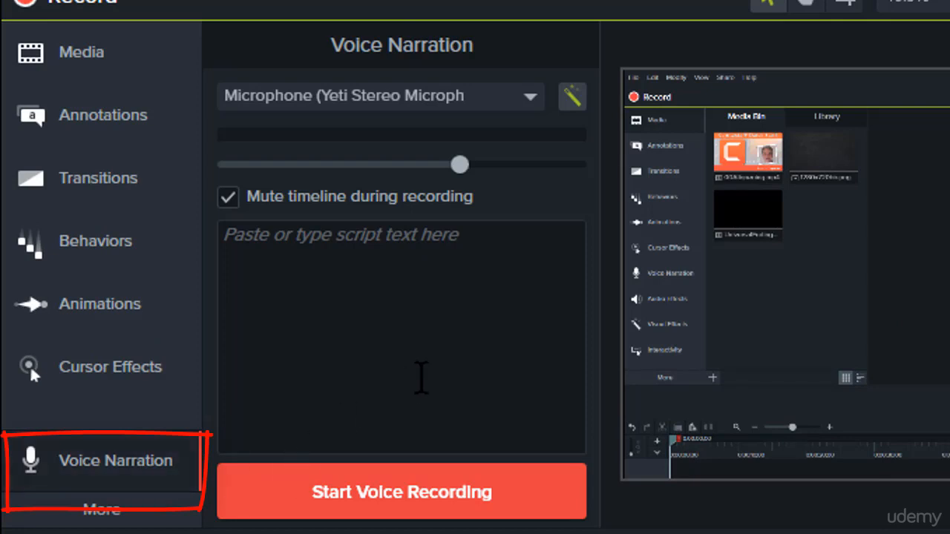
{"action": "left_click", "coordinate": [534, 121]}
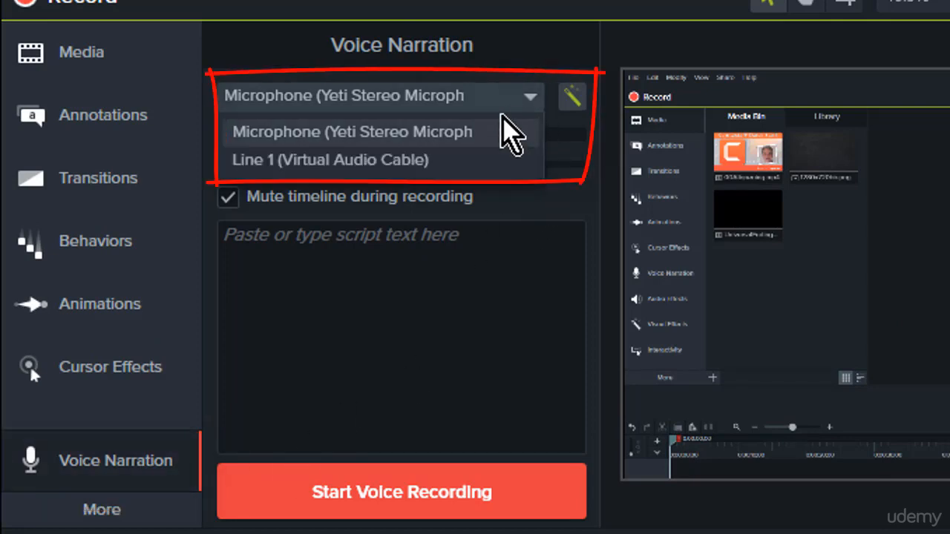
{"action": "left_click", "coordinate": [454, 136]}
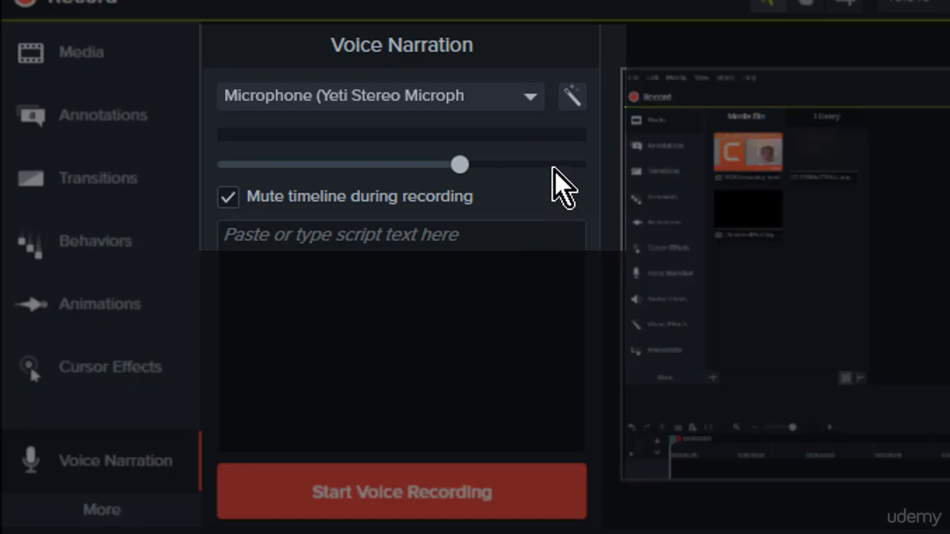
{"action": "left_click", "coordinate": [572, 97]}
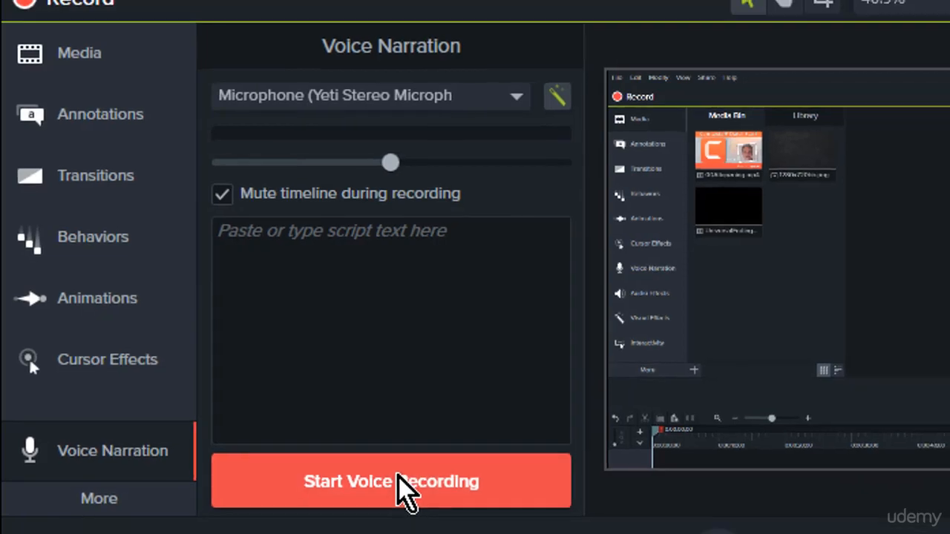
{"action": "left_click", "coordinate": [410, 489]}
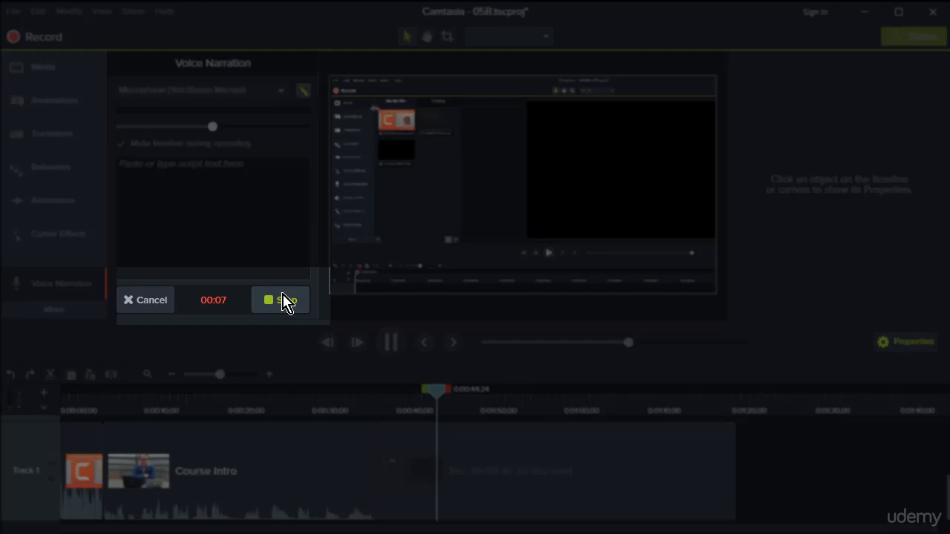
{"action": "left_click", "coordinate": [283, 300]}
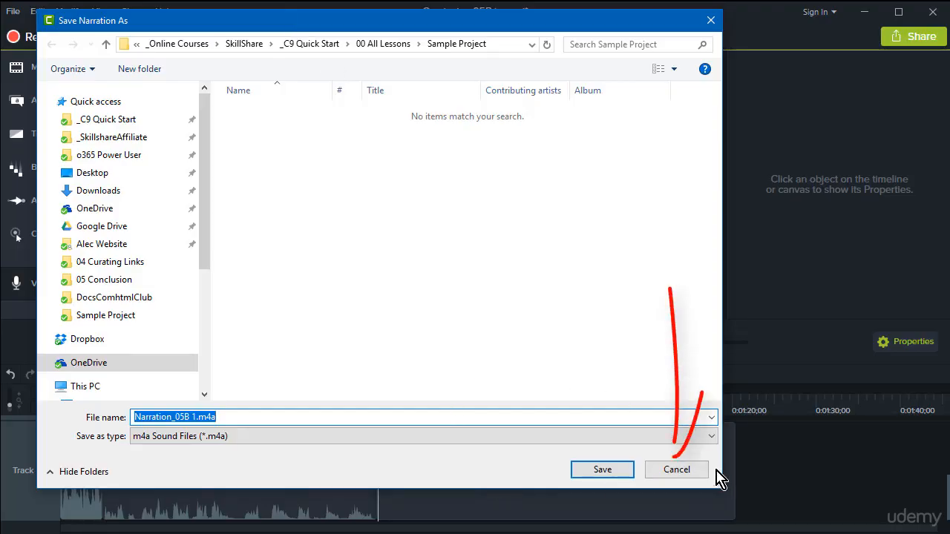
{"action": "left_click", "coordinate": [687, 472]}
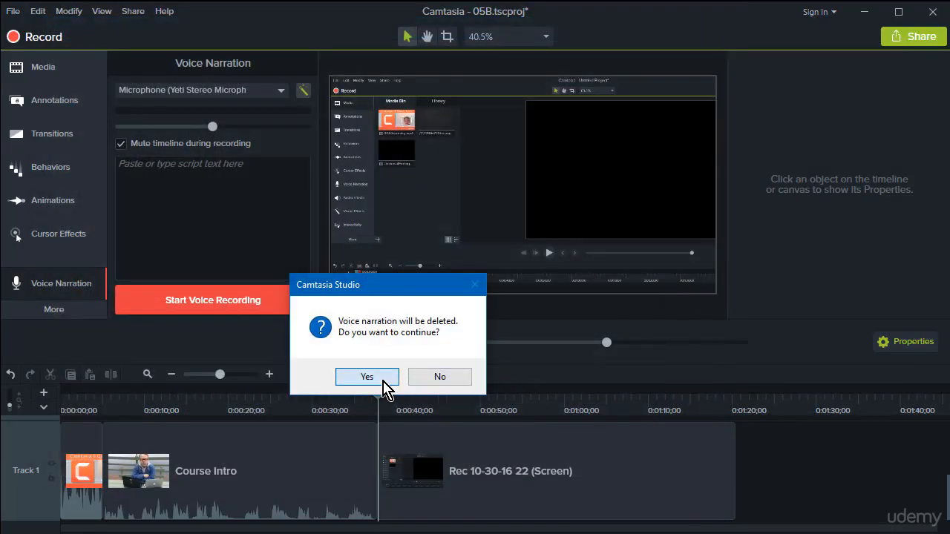
{"action": "left_click", "coordinate": [384, 380]}
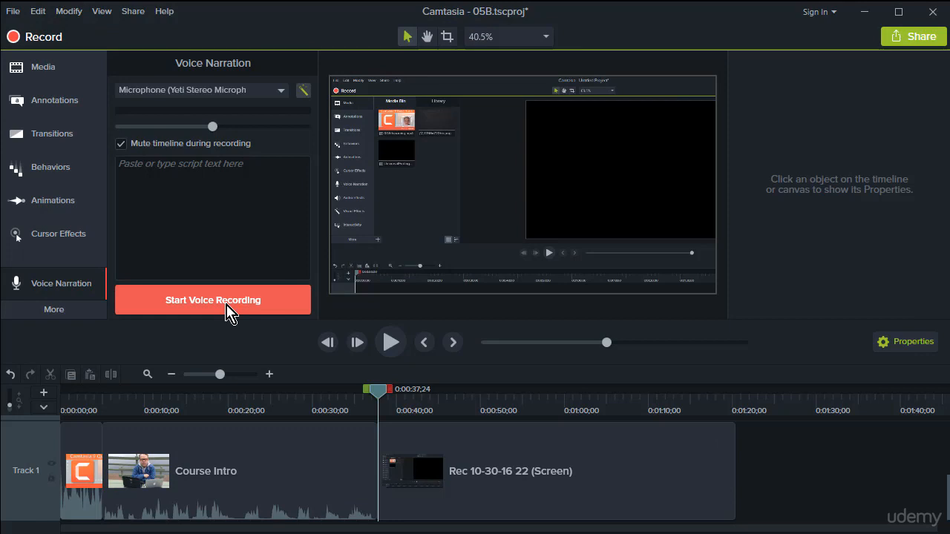
- Record a voice narration of about 7 seconds from the start of the screen clip and save it as 01
{"action": "left_click", "coordinate": [226, 308]}
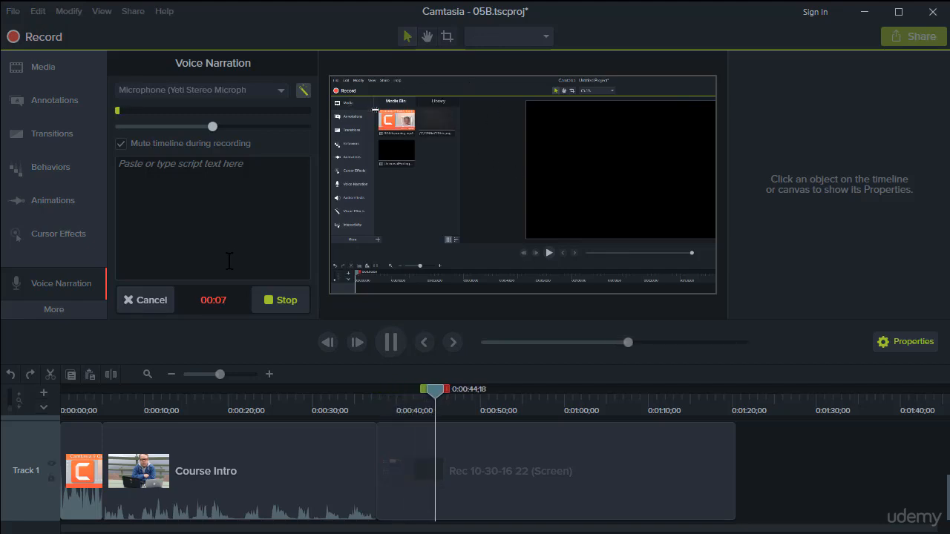
{"action": "left_click", "coordinate": [285, 304]}
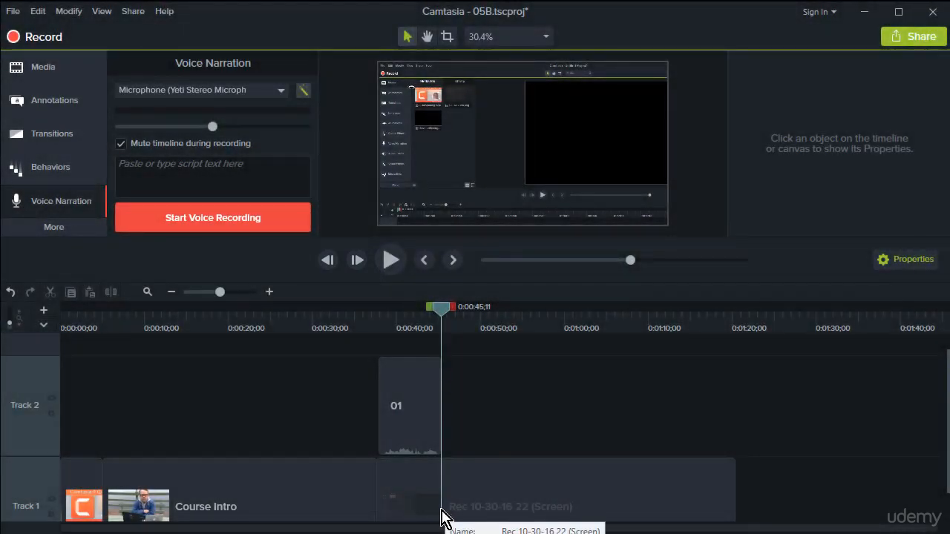
- Extend the screen clip's frame at the end of narration 01 (0:00:45;11) by about 60 seconds
{"action": "left_click", "coordinate": [439, 511]}
{"action": "right_click", "coordinate": [441, 510]}
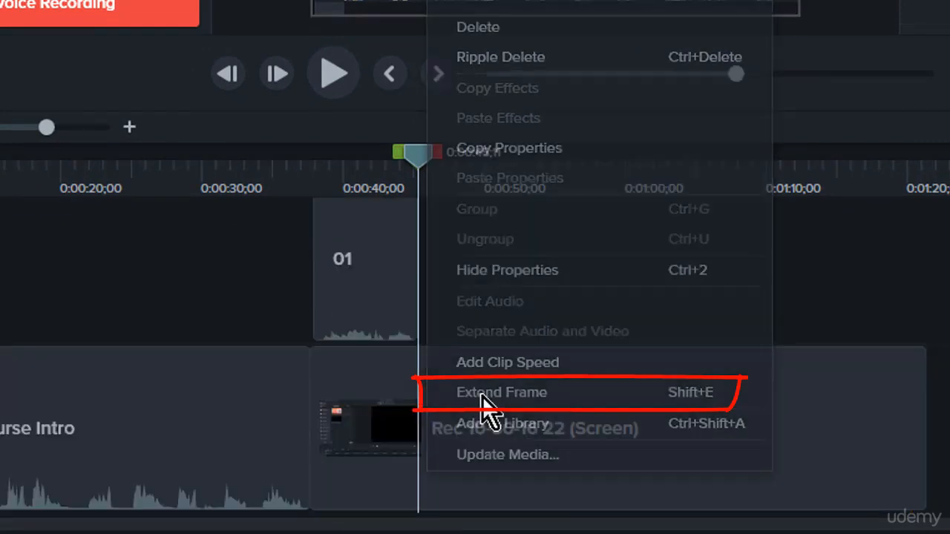
{"action": "left_click", "coordinate": [483, 393]}
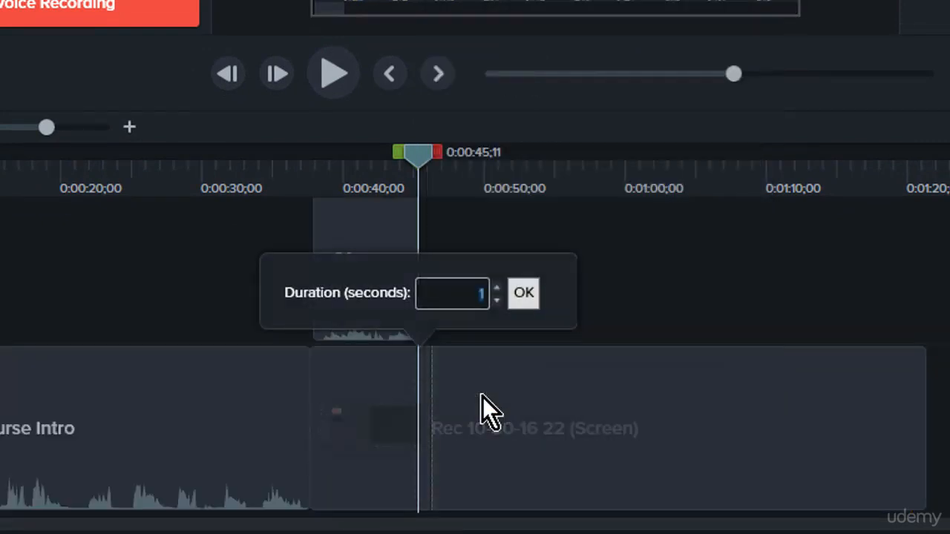
{"action": "left_click", "coordinate": [497, 289]}
{"action": "left_click", "coordinate": [497, 289]}
{"action": "left_click", "coordinate": [498, 289]}
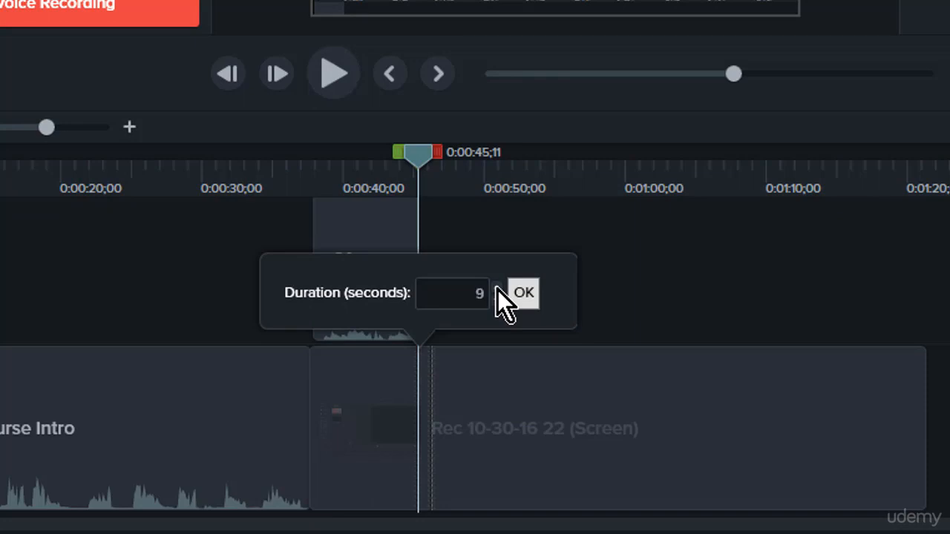
{"action": "left_click", "coordinate": [497, 289]}
{"action": "left_click", "coordinate": [532, 286]}
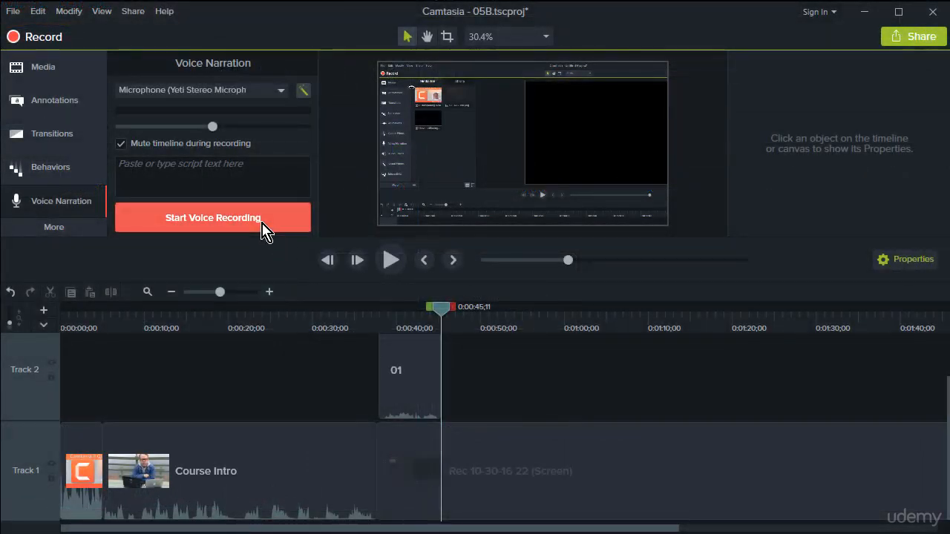
- Record a second voice narration of about 6 seconds over the extended frame and save it as 02
{"action": "left_click", "coordinate": [272, 231]}
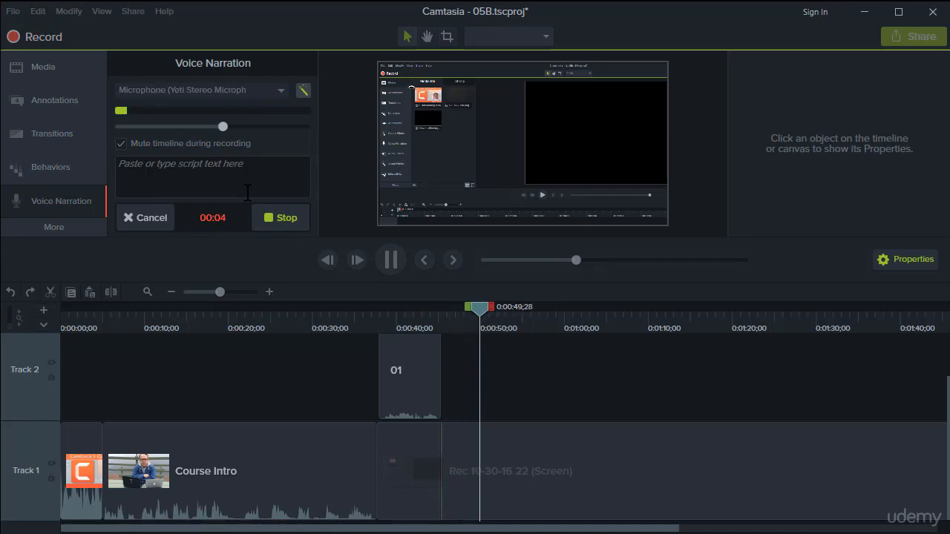
{"action": "left_click", "coordinate": [282, 234]}
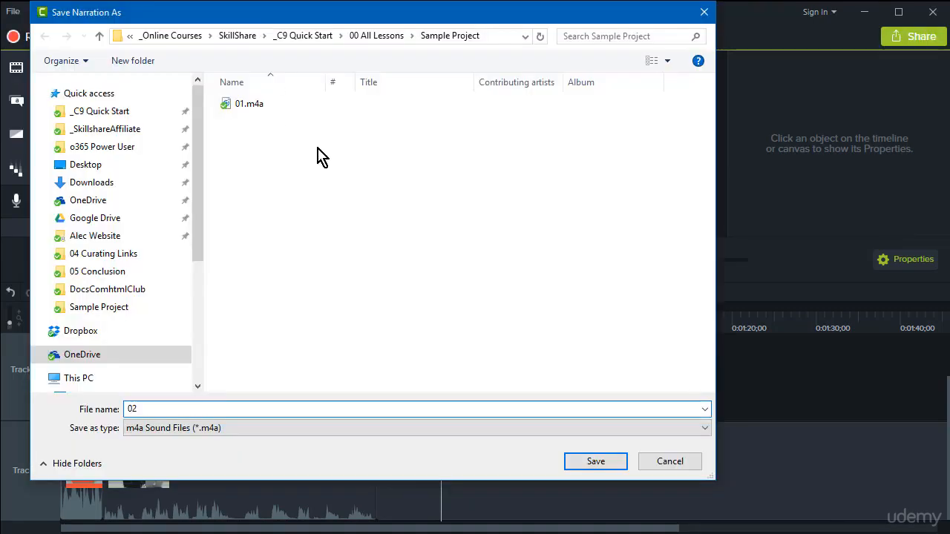
{"action": "left_click", "coordinate": [577, 462]}
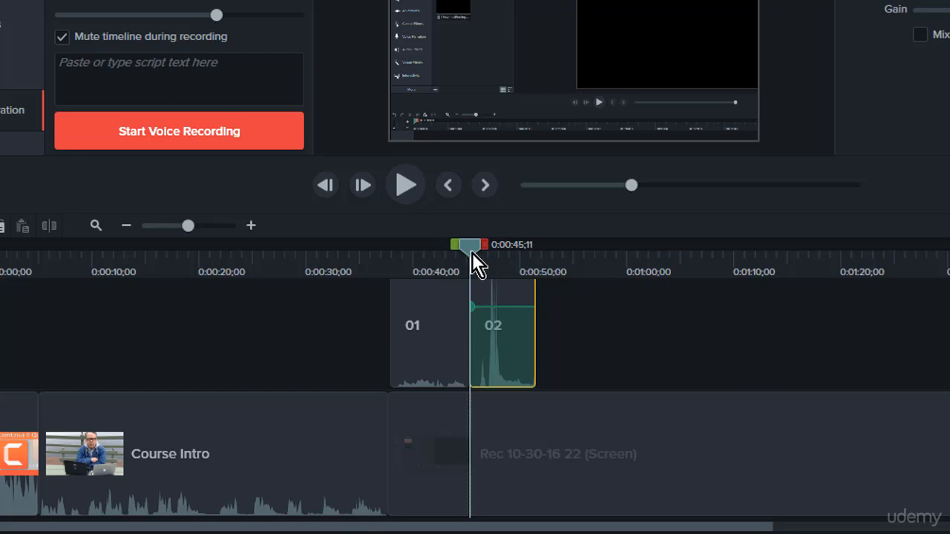
- Split the Rec 10-30-16 22 screen clip at the end of its extended frame, at about 0:01:46
{"action": "left_click_drag", "start_coordinate": [472, 252], "coordinate": [532, 248]}
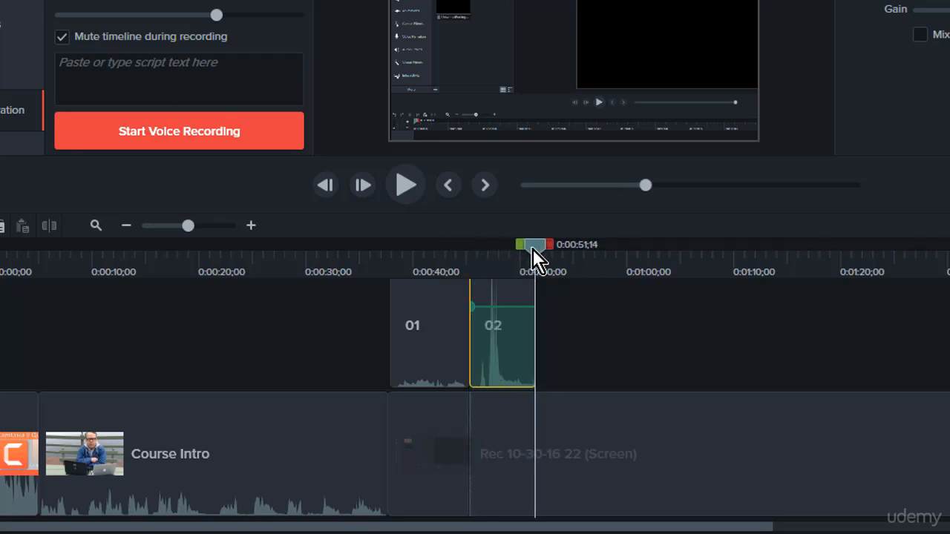
{"action": "left_click_drag", "start_coordinate": [574, 525], "coordinate": [717, 529]}
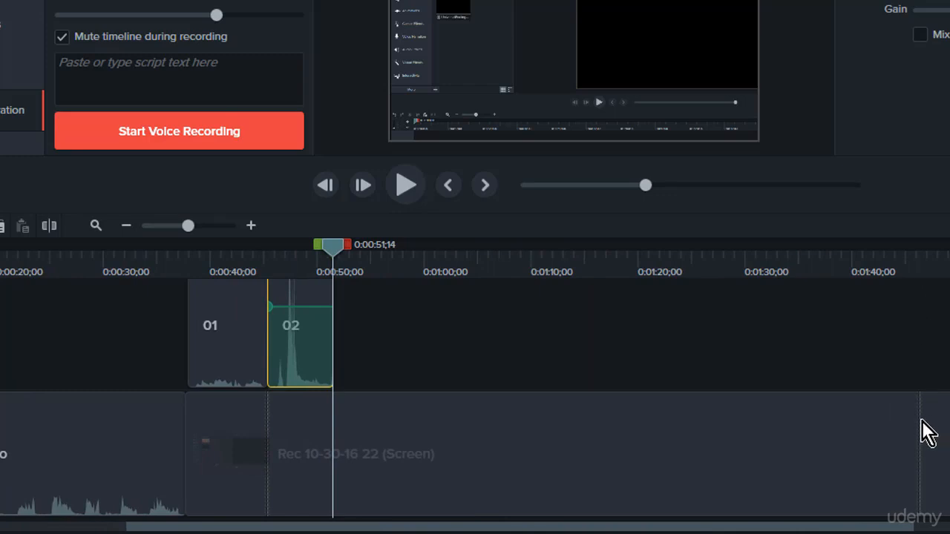
{"action": "left_click", "coordinate": [919, 272]}
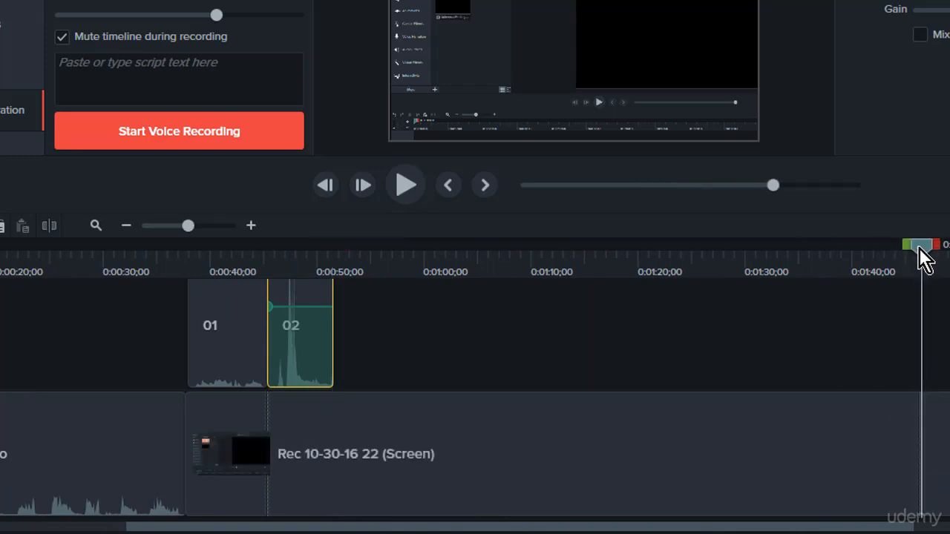
{"action": "left_click_drag", "start_coordinate": [918, 247], "coordinate": [917, 248]}
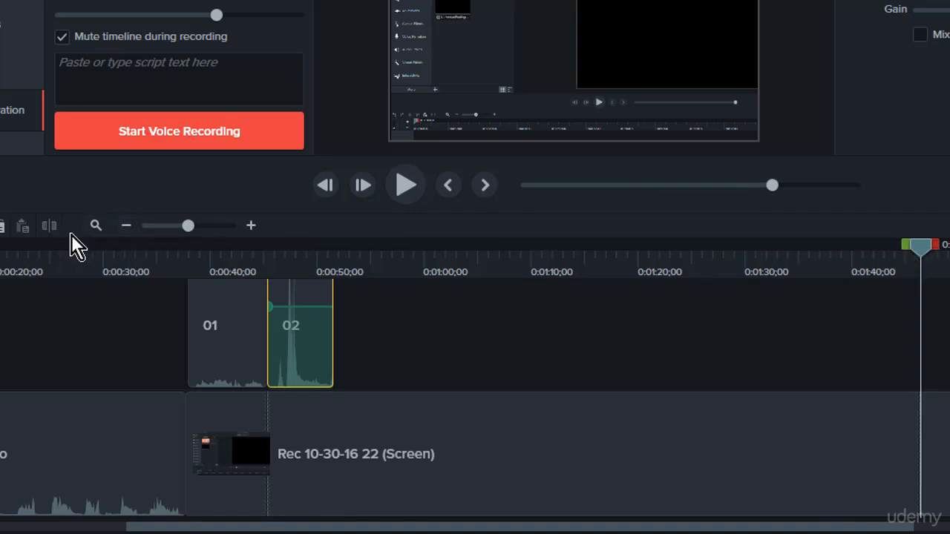
{"action": "left_click", "coordinate": [679, 413]}
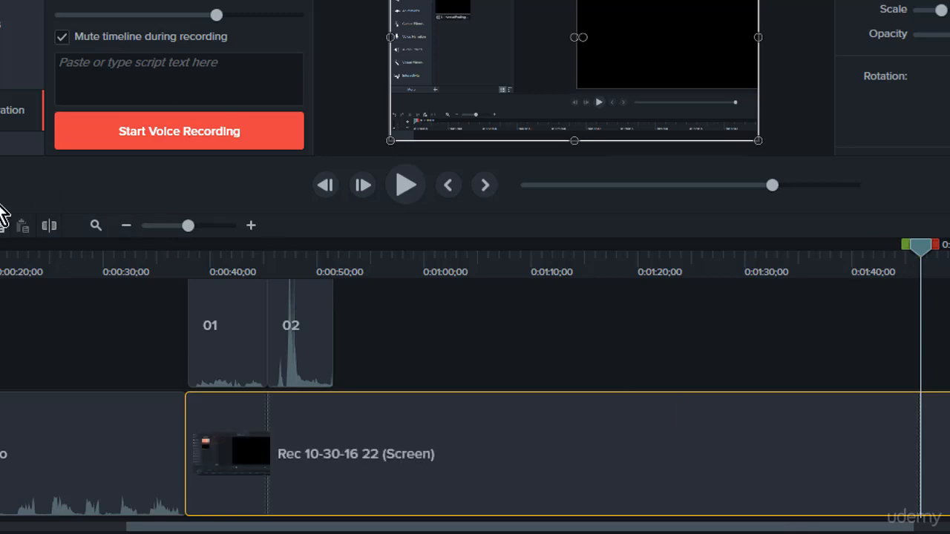
{"action": "left_click", "coordinate": [52, 228]}
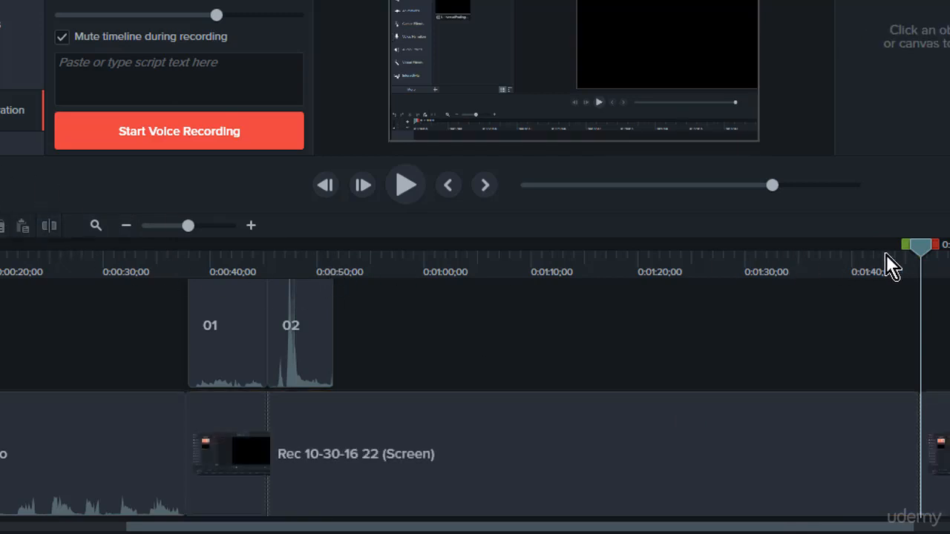
- Split the extended-frame section of the screen clip at the end of narration 02, at 0:00:51;18
{"action": "left_click_drag", "start_coordinate": [919, 248], "coordinate": [332, 253]}
{"action": "left_click", "coordinate": [335, 423]}
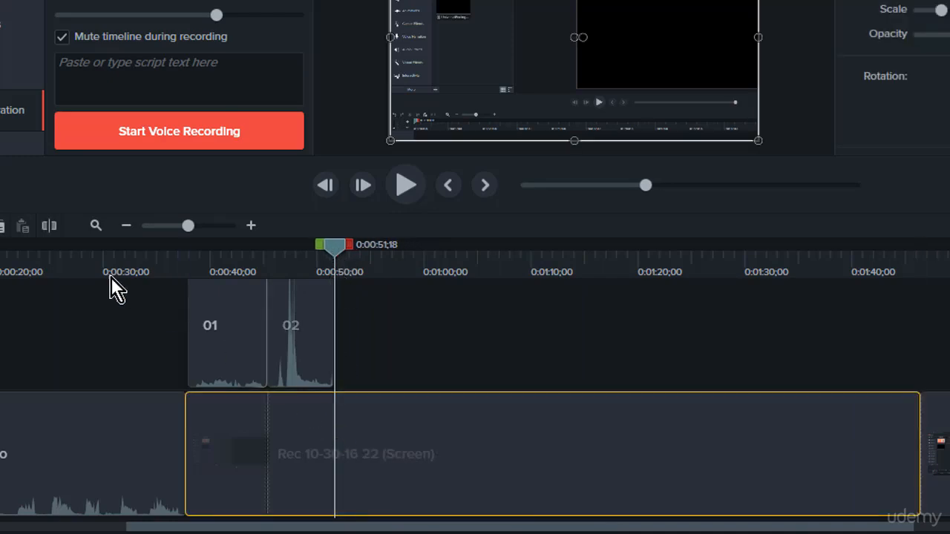
{"action": "left_click", "coordinate": [48, 226]}
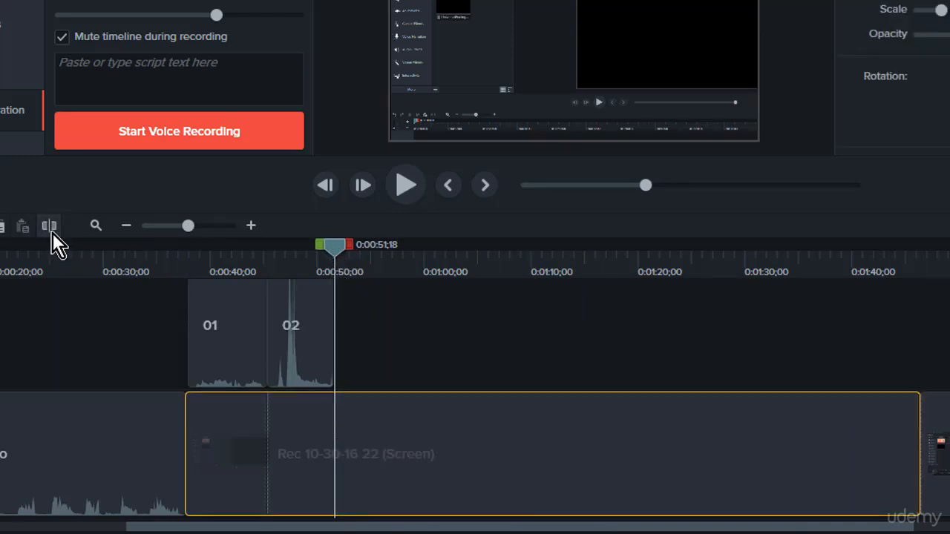
- Delete the surplus extended-frame section after narration 02 and move the remaining screen clip against the cut at 0:00:51;18
{"action": "left_click", "coordinate": [373, 452]}
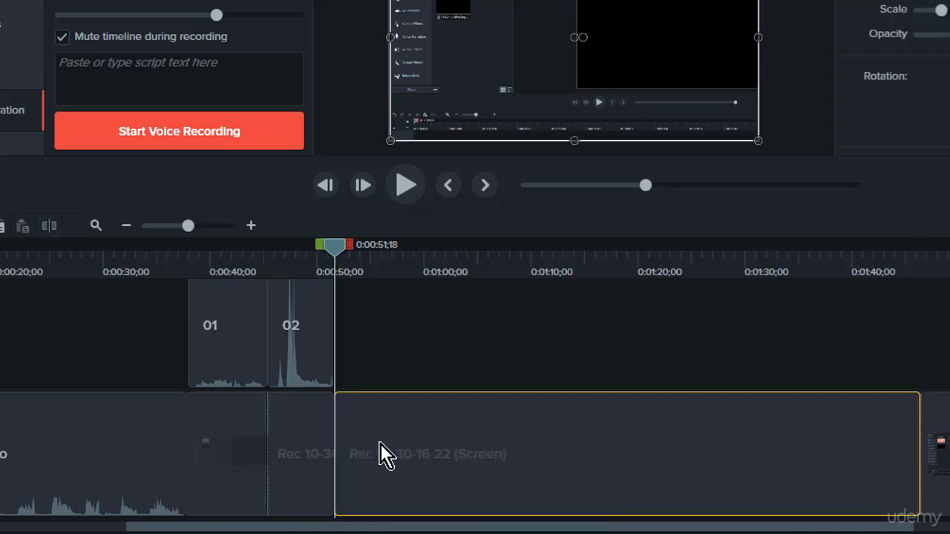
{"action": "key", "text": "Delete"}
{"action": "left_click_drag", "start_coordinate": [932, 464], "coordinate": [379, 456]}
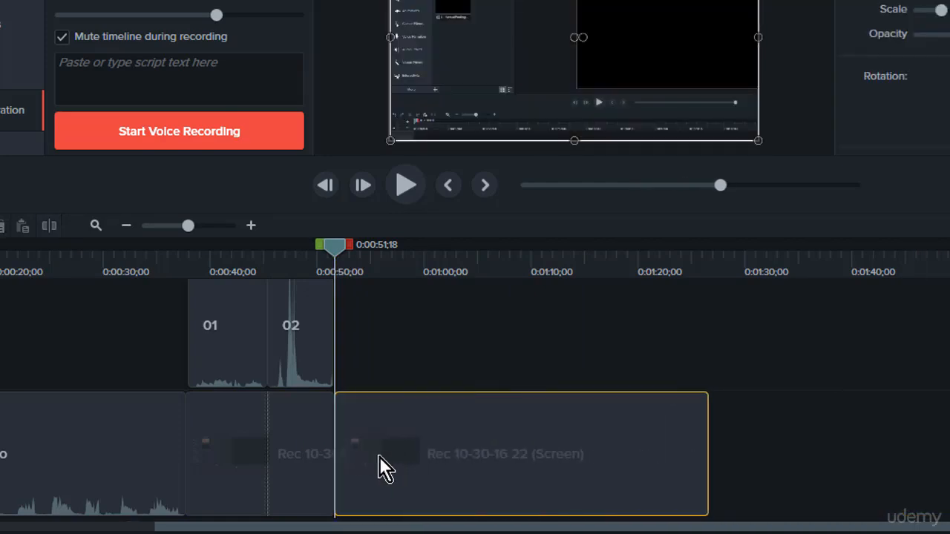
- Preview the timeline from the start of narration 02 across the join into the following screen clip, to about 0:00:56
{"action": "left_click", "coordinate": [273, 260]}
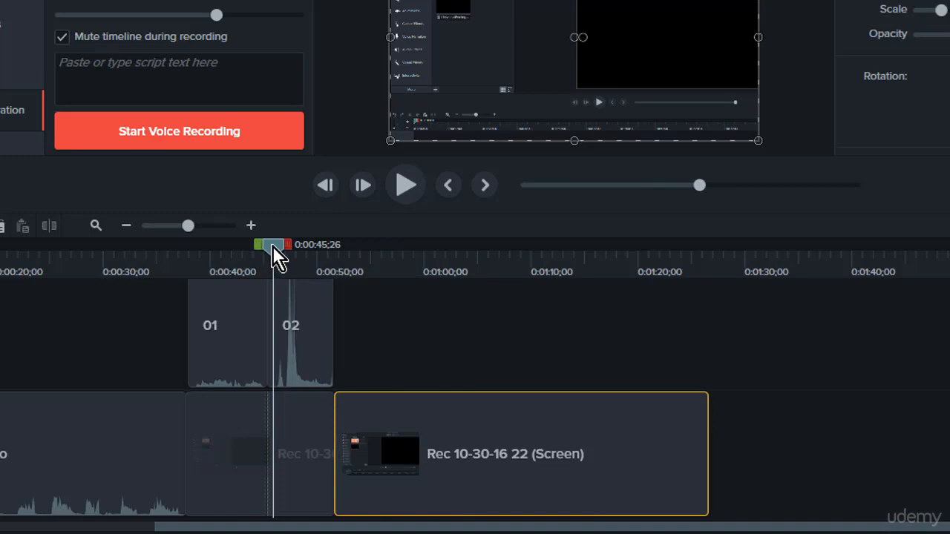
{"action": "left_click_drag", "start_coordinate": [273, 245], "coordinate": [381, 264]}
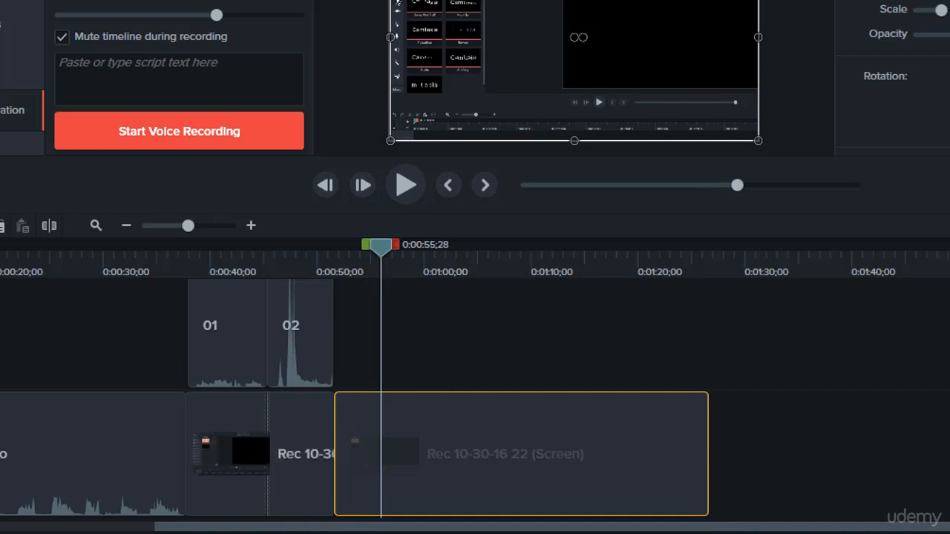
- Select all clips on Track 1 and Track 2 and apply the Volume Leveling audio effect to them
{"action": "left_click_drag", "start_coordinate": [312, 528], "coordinate": [119, 531]}
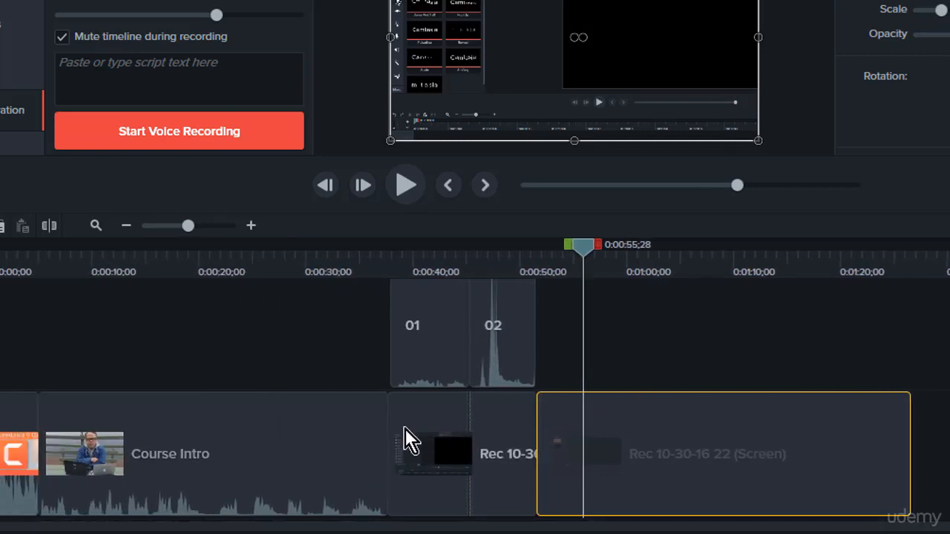
{"action": "left_click", "coordinate": [705, 342]}
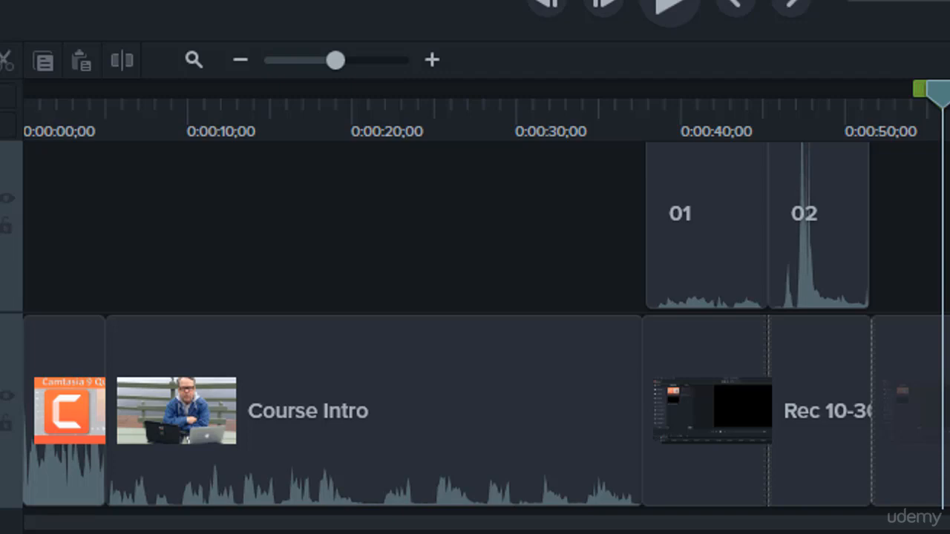
{"action": "left_click_drag", "start_coordinate": [949, 178], "coordinate": [53, 458]}
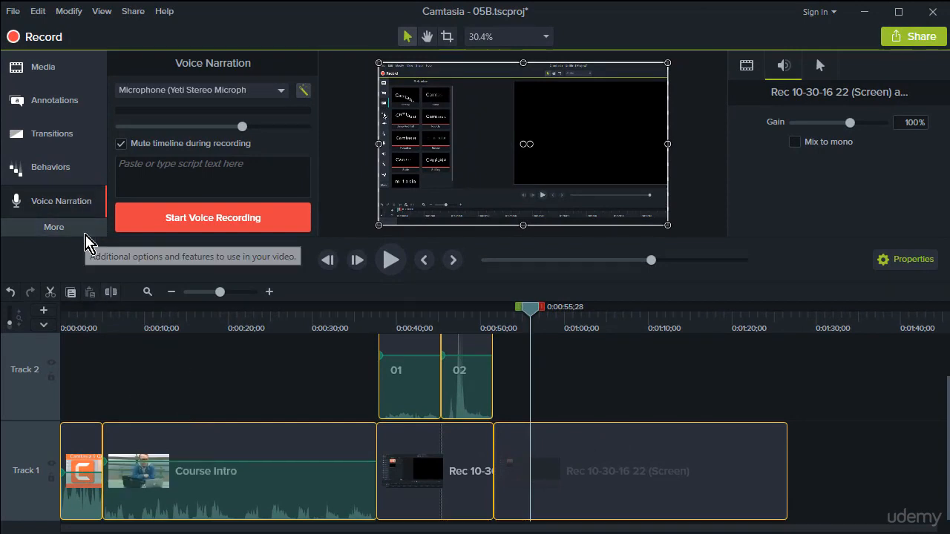
{"action": "left_click", "coordinate": [95, 232]}
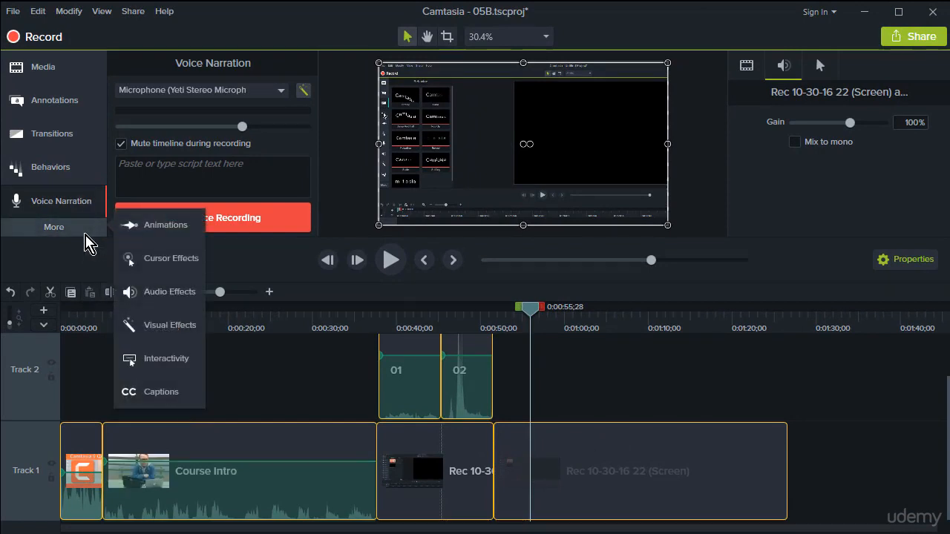
{"action": "left_click", "coordinate": [146, 294]}
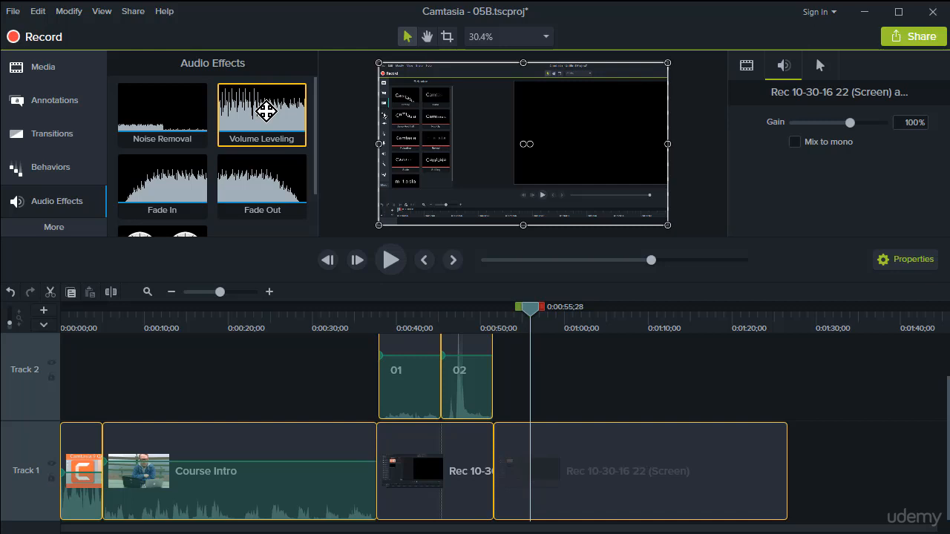
{"action": "left_click_drag", "start_coordinate": [265, 111], "coordinate": [201, 493]}
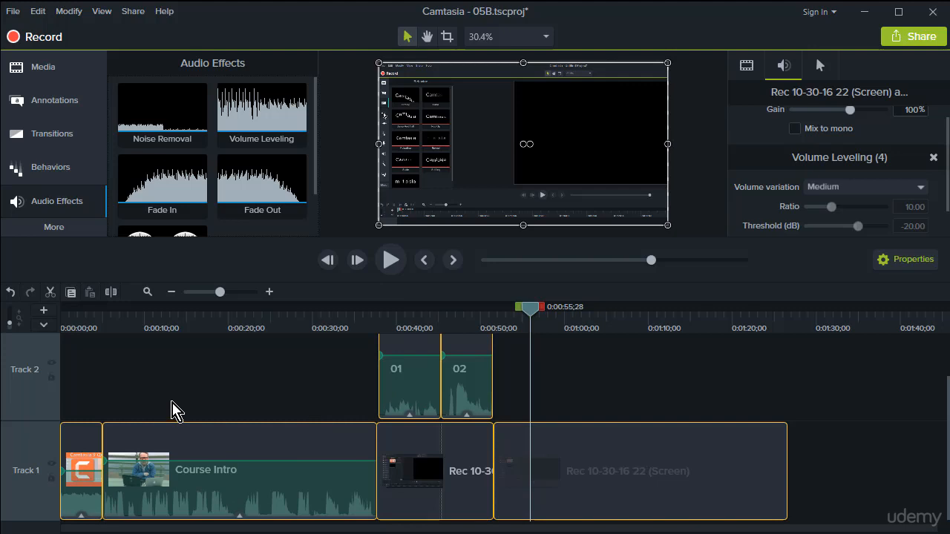
- Raise the audio level of narration 01 slightly and set the volume of narration 02 to 99%
{"action": "left_click", "coordinate": [205, 440]}
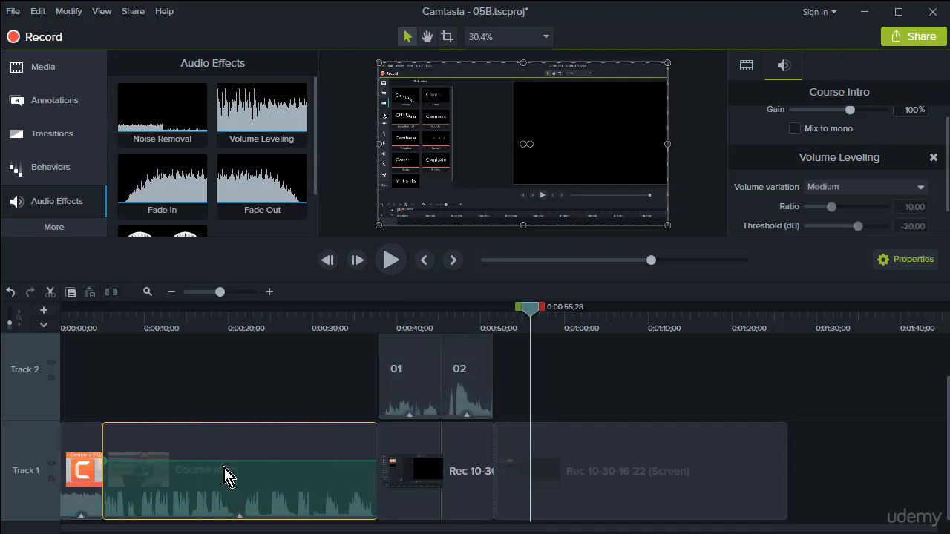
{"action": "left_click", "coordinate": [399, 397]}
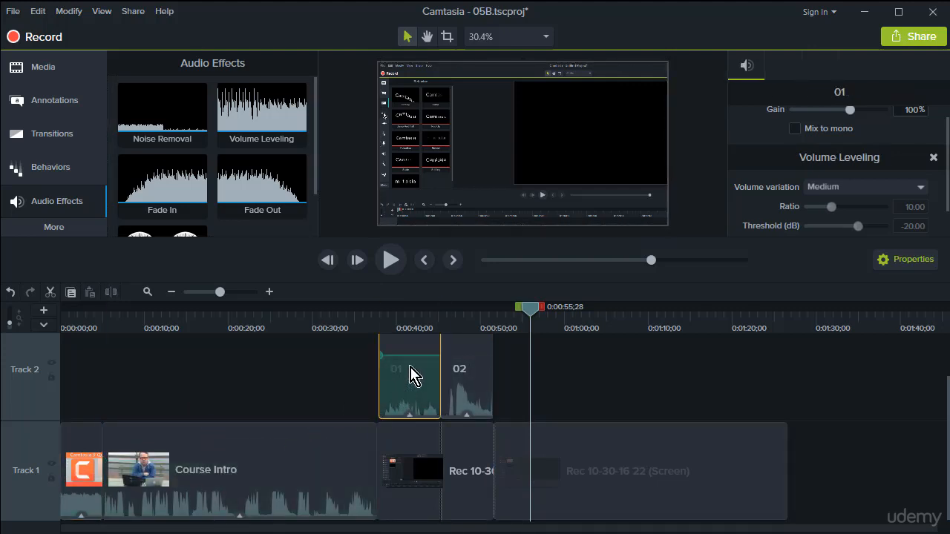
{"action": "left_click_drag", "start_coordinate": [416, 357], "coordinate": [417, 349]}
{"action": "left_click", "coordinate": [452, 388]}
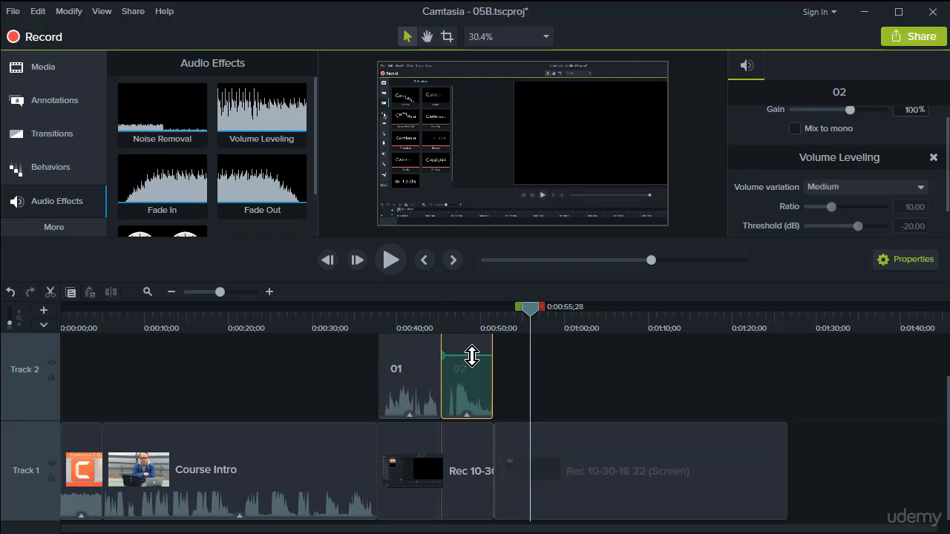
{"action": "left_click_drag", "start_coordinate": [472, 357], "coordinate": [470, 353]}
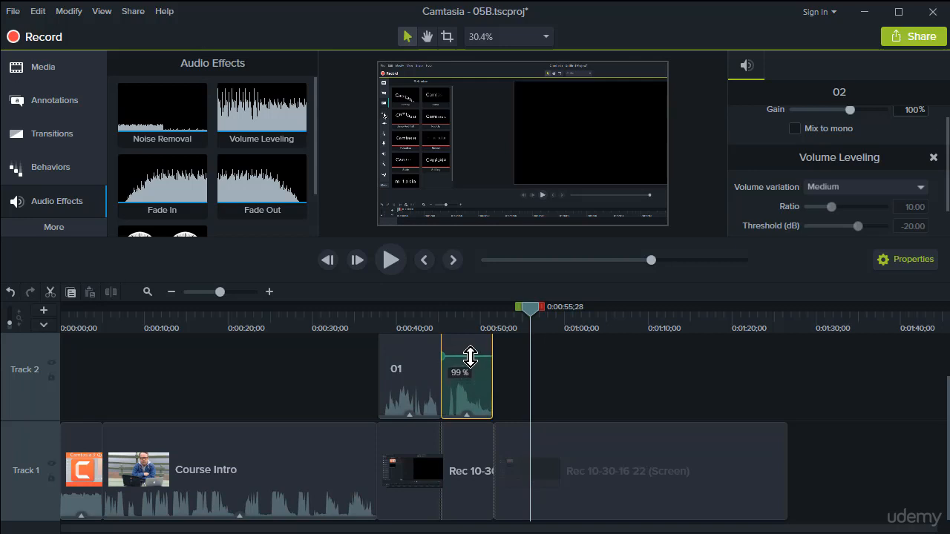
{"action": "left_click", "coordinate": [319, 377]}
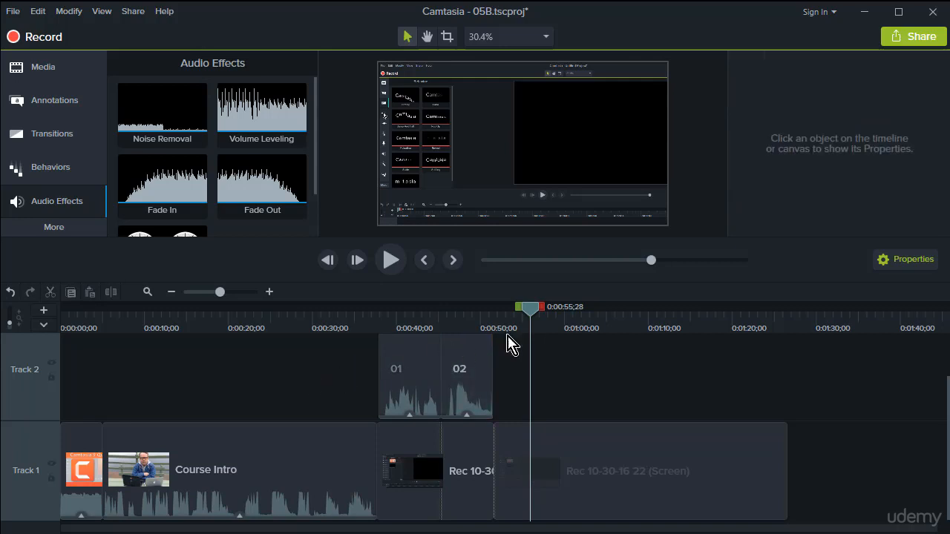
- Select both narration clips, 01 and 02, on Track 2 and apply the Noise Removal audio effect to them
{"action": "left_click_drag", "start_coordinate": [532, 310], "coordinate": [510, 316]}
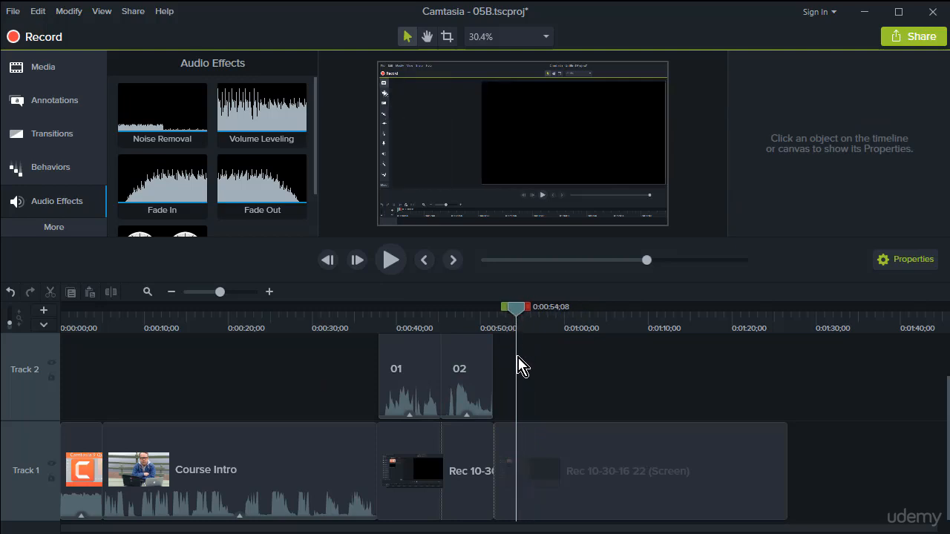
{"action": "left_click_drag", "start_coordinate": [523, 362], "coordinate": [405, 367]}
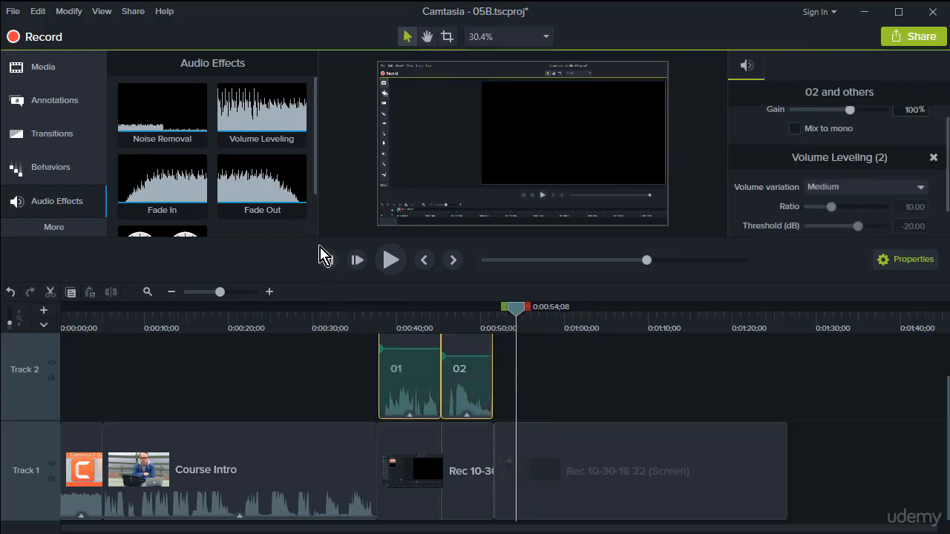
{"action": "left_click_drag", "start_coordinate": [149, 122], "coordinate": [396, 379]}
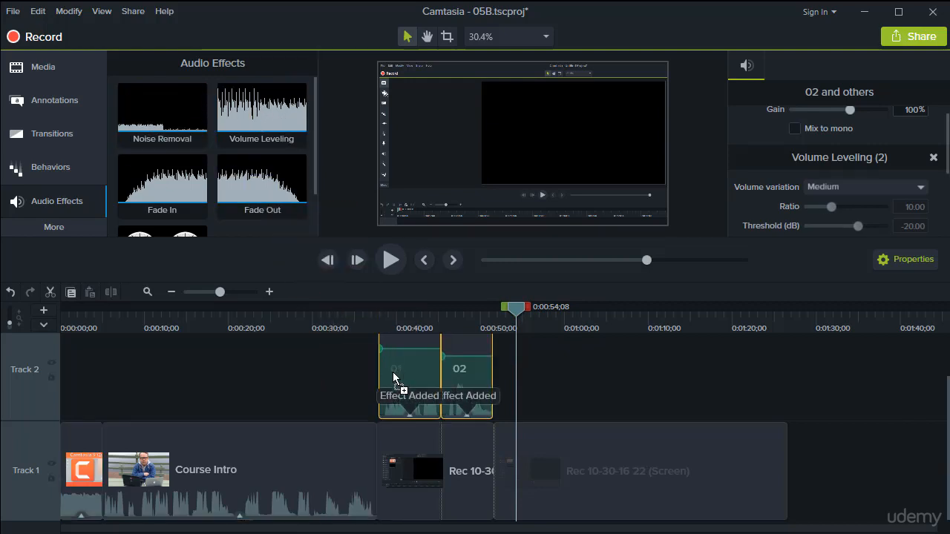
{"action": "left_click", "coordinate": [285, 380]}
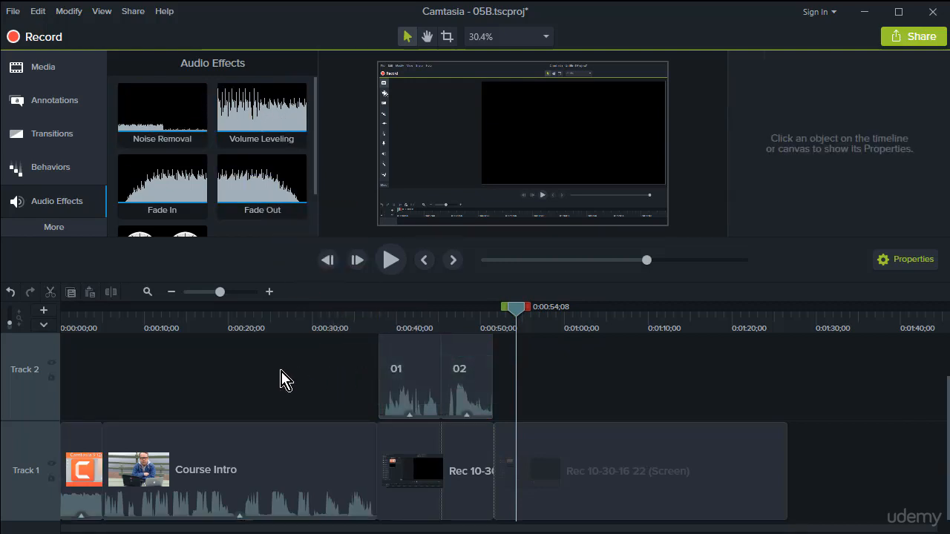
- Expand the effects applied to narrations 01 and 02 and examine the Noise Removal and Volume Leveling settings of narration 02
{"action": "left_click", "coordinate": [412, 424]}
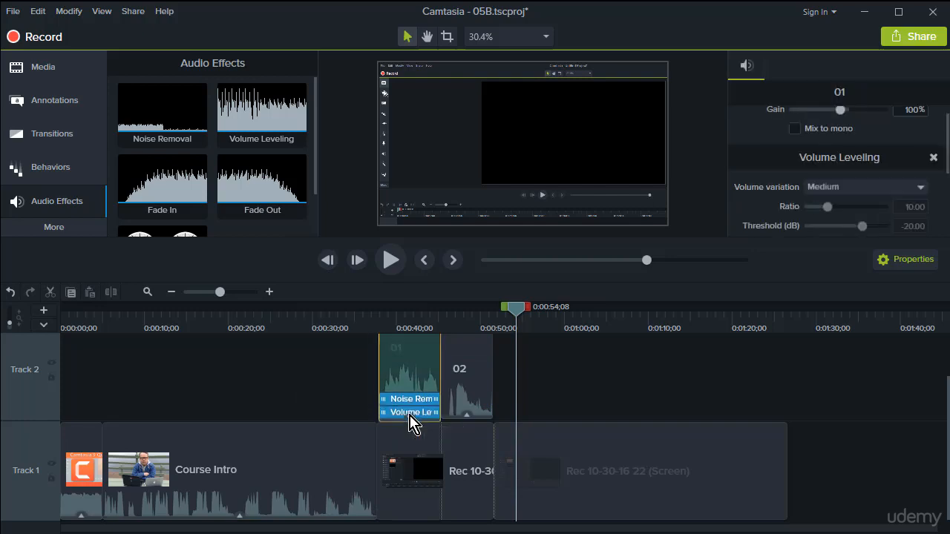
{"action": "left_click", "coordinate": [469, 417]}
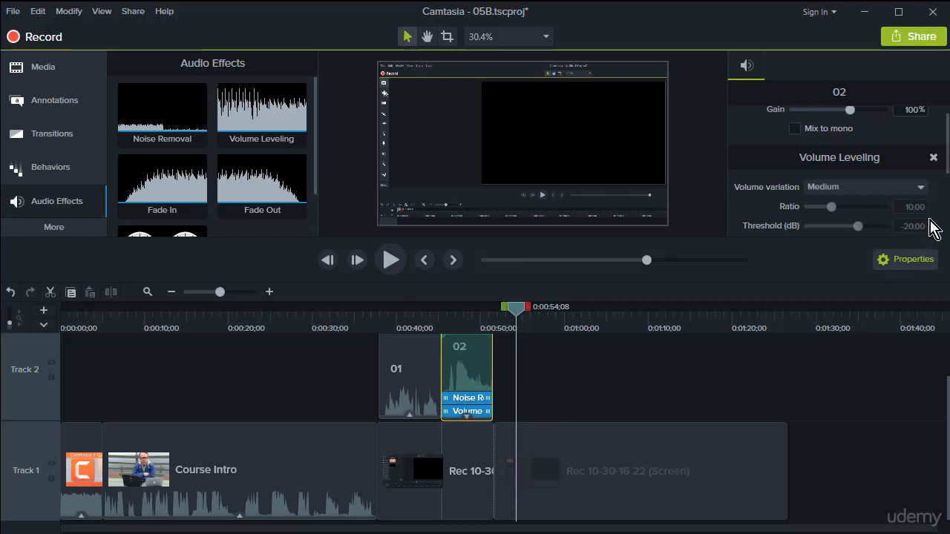
{"action": "left_click", "coordinate": [523, 384]}
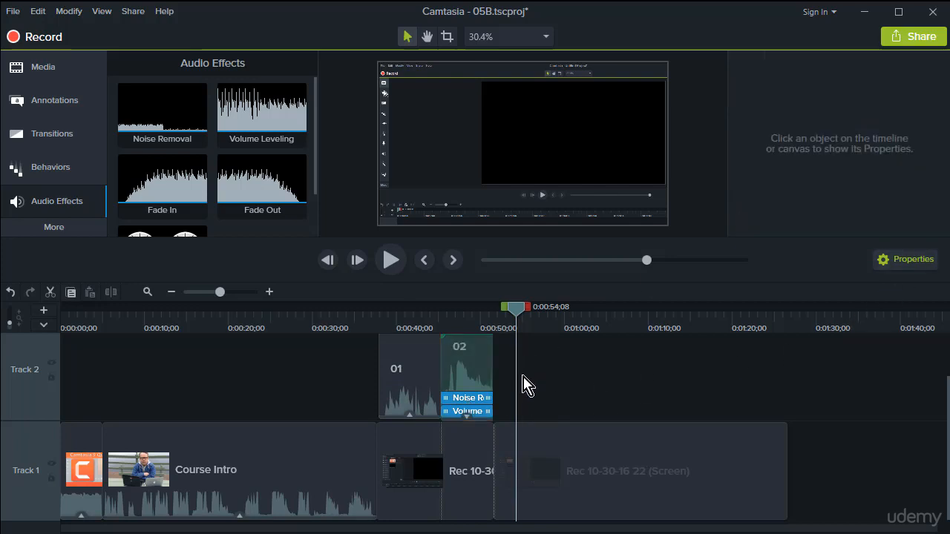
{"action": "left_click", "coordinate": [468, 419]}
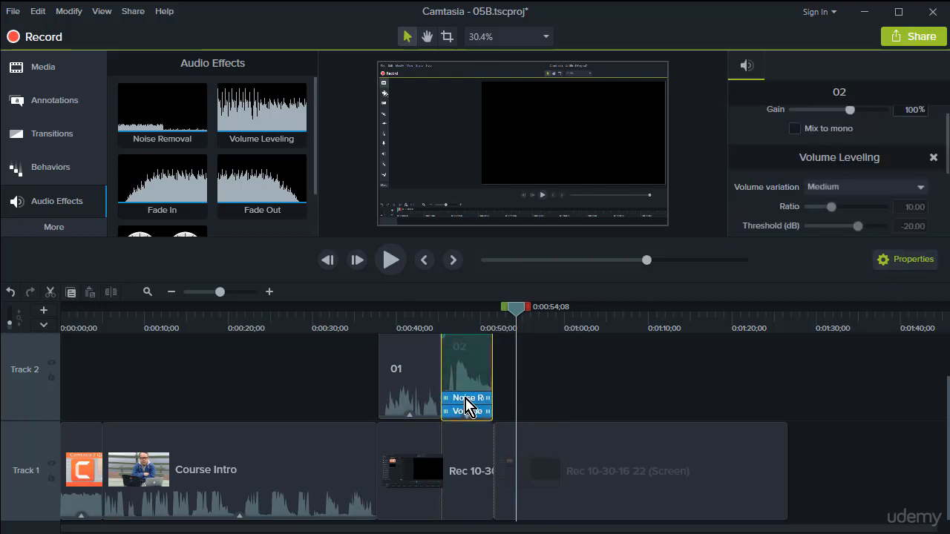
{"action": "left_click", "coordinate": [467, 399]}
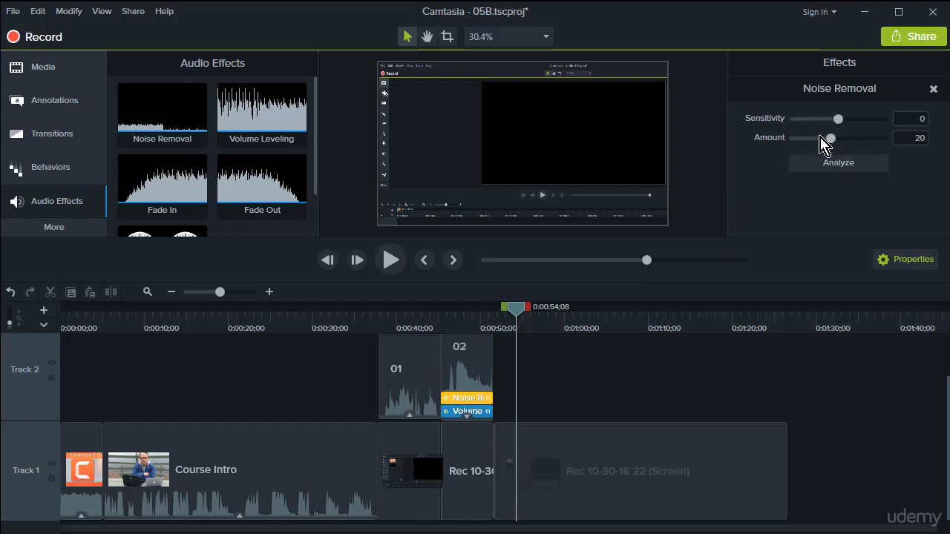
{"action": "left_click", "coordinate": [482, 414]}
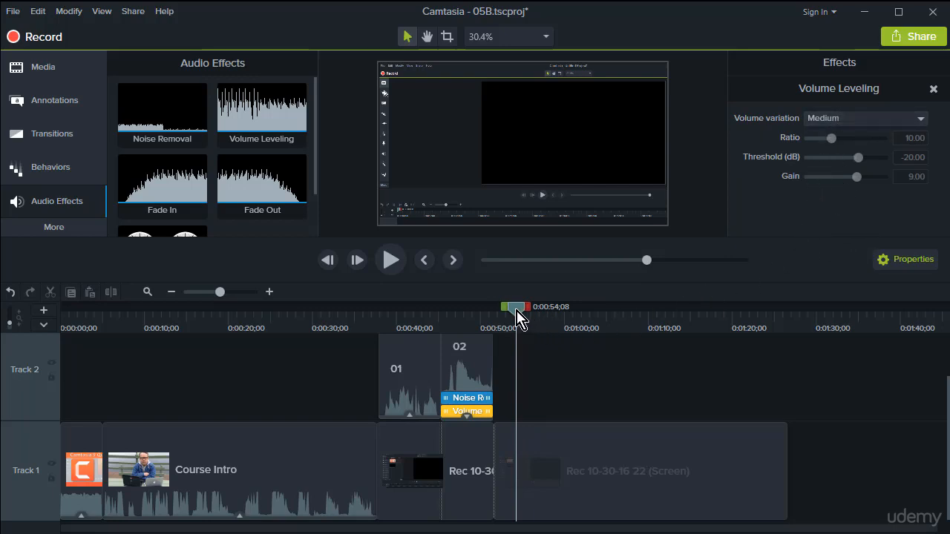
- Return the playhead to the start of the timeline at 0:00:00;00 and save the project
{"action": "left_click_drag", "start_coordinate": [518, 309], "coordinate": [46, 345]}
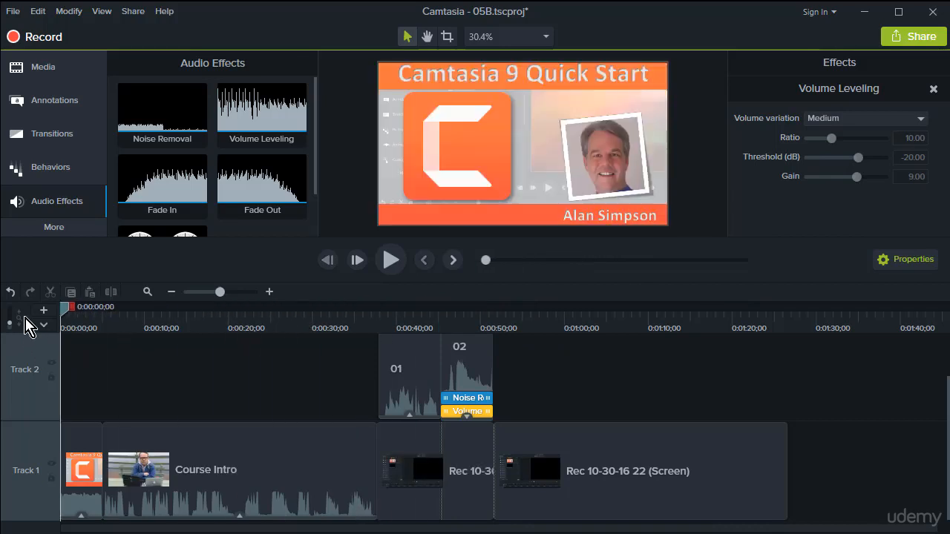
{"action": "left_click", "coordinate": [11, 12]}
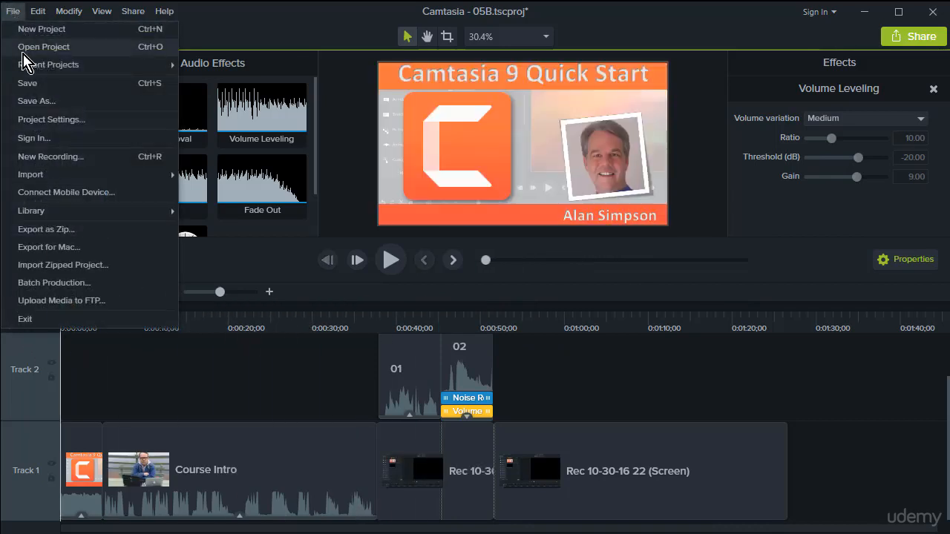
{"action": "left_click", "coordinate": [25, 82]}
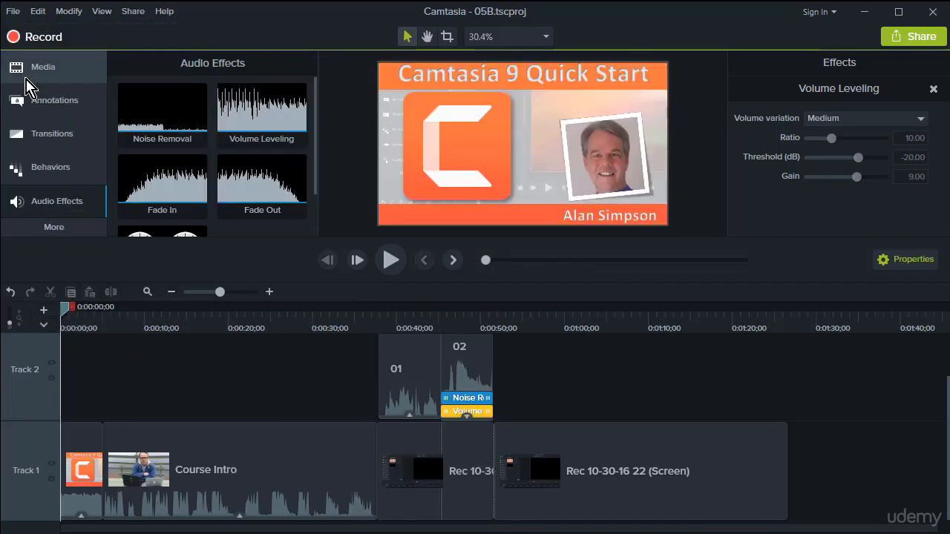